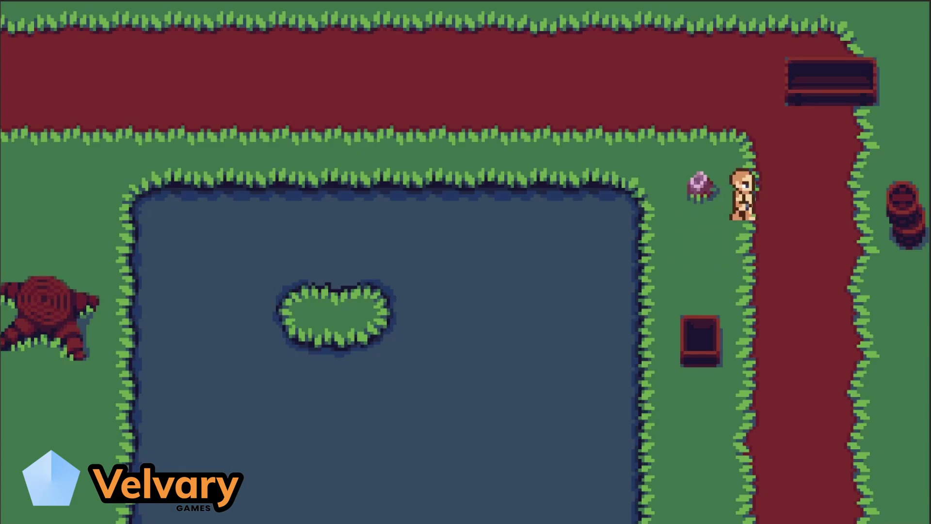
# Walk the character around the path, grass, pink flower and pond with the arrow keys.
pyautogui.press('Up')
pyautogui.press('Right')
pyautogui.press('Left')
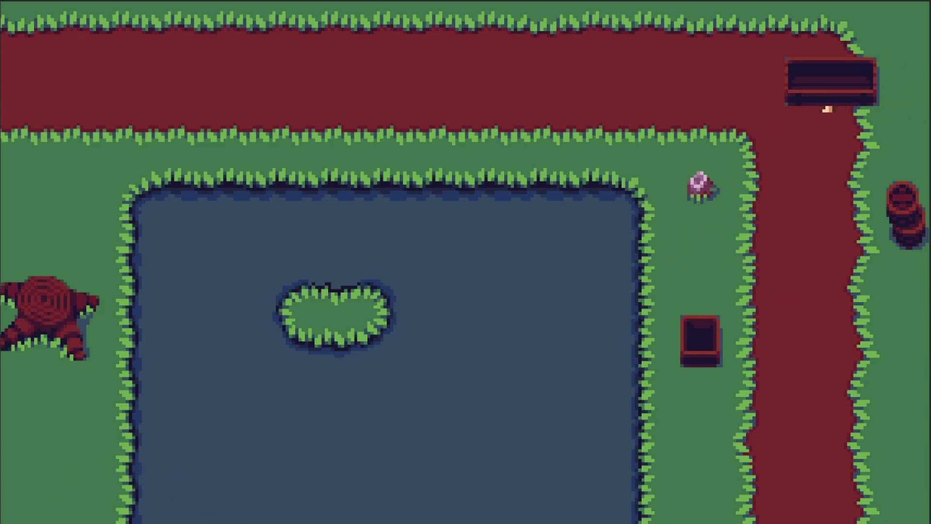
pyautogui.press('Down')
pyautogui.press('Right')
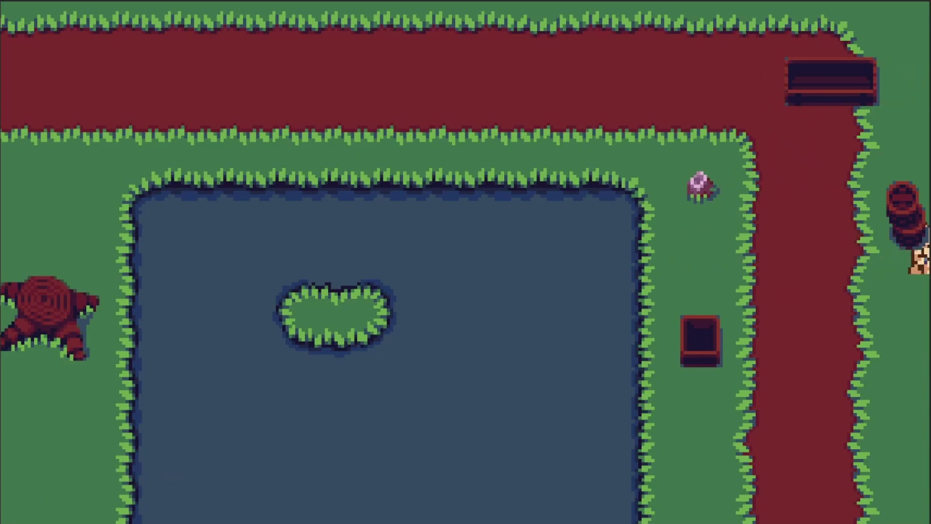
pyautogui.press('Left')
pyautogui.press('Up')
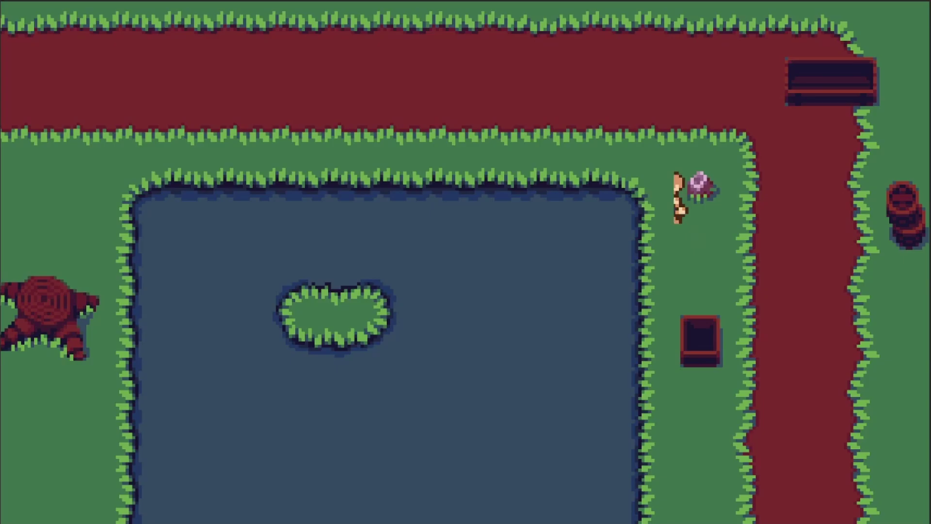
pyautogui.press('Right')
pyautogui.press('Down')
pyautogui.press('Left')
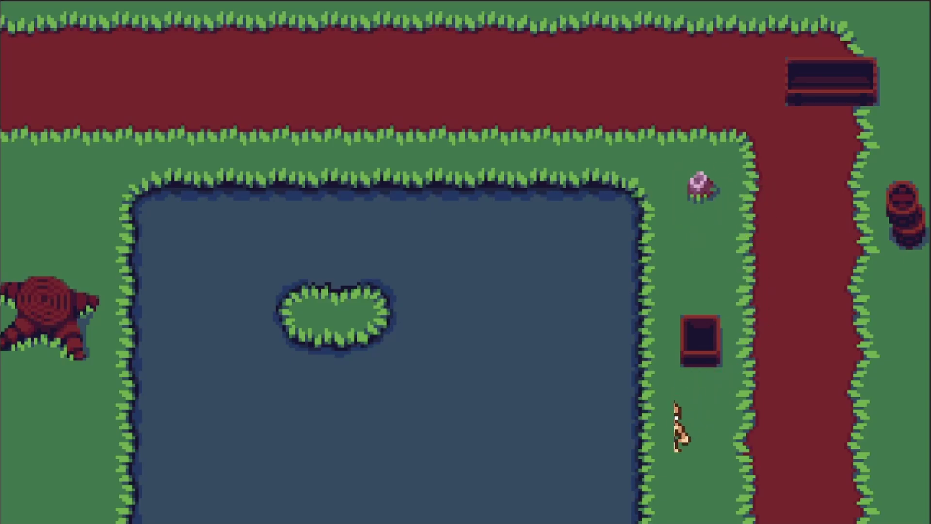
pyautogui.press('Down')
pyautogui.press('Right')
pyautogui.press('Up')
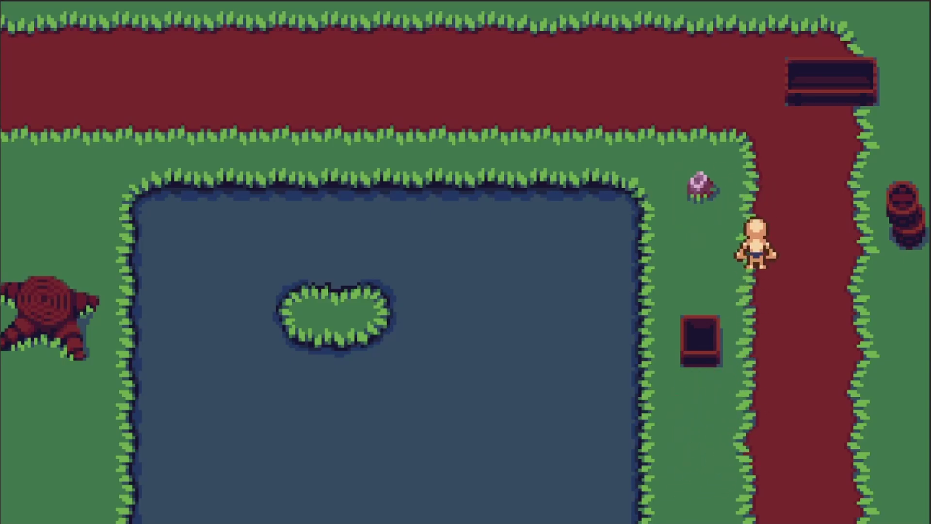
pyautogui.press('Up')
pyautogui.press('Left')
pyautogui.press('Down')
pyautogui.press('Up')
pyautogui.press('Left')
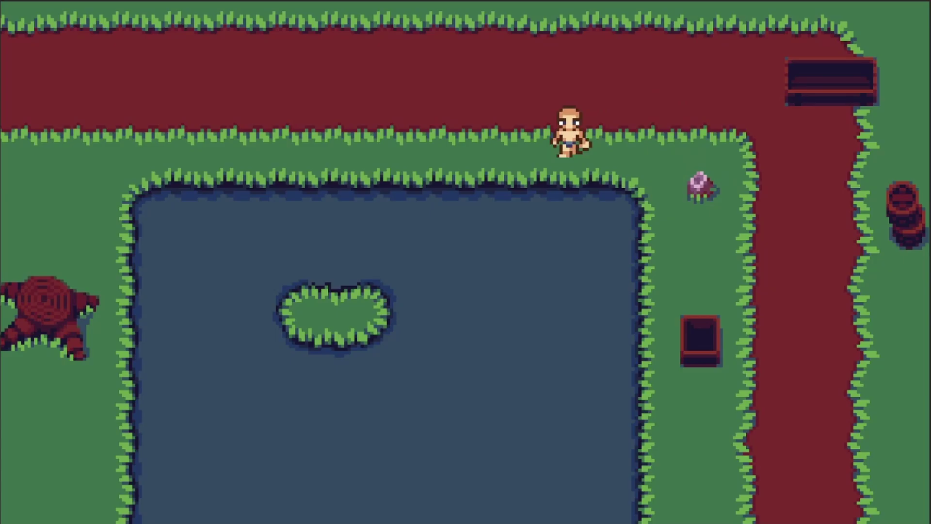
pyautogui.press('Left')
pyautogui.press('Right')
pyautogui.press('Down')
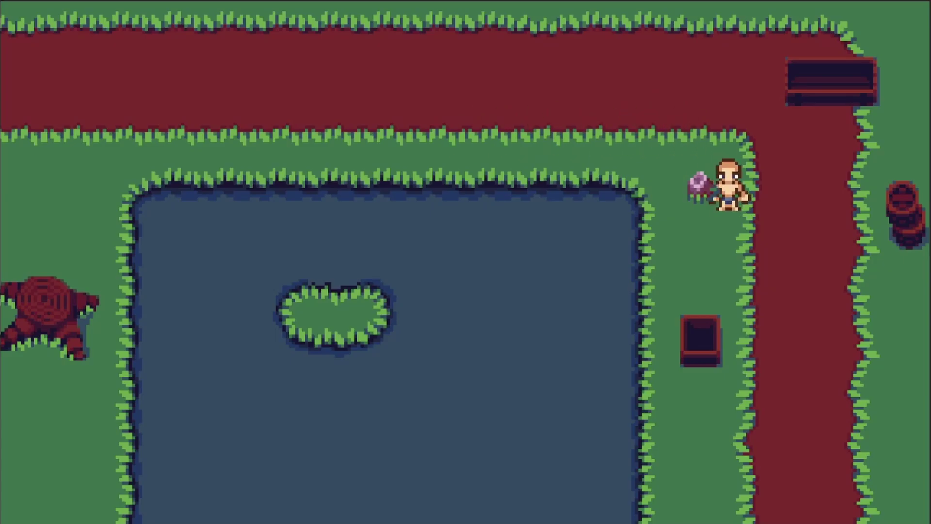
pyautogui.press('Left')
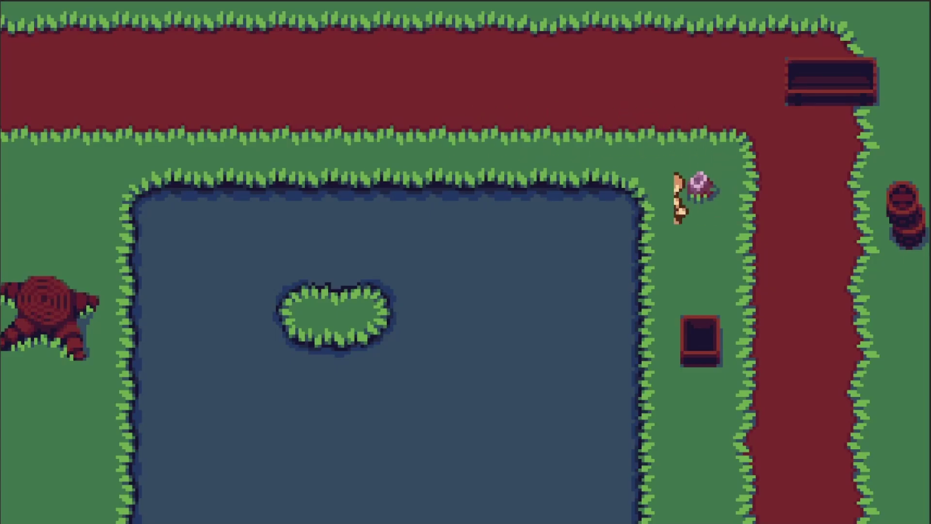
pyautogui.press('Down')
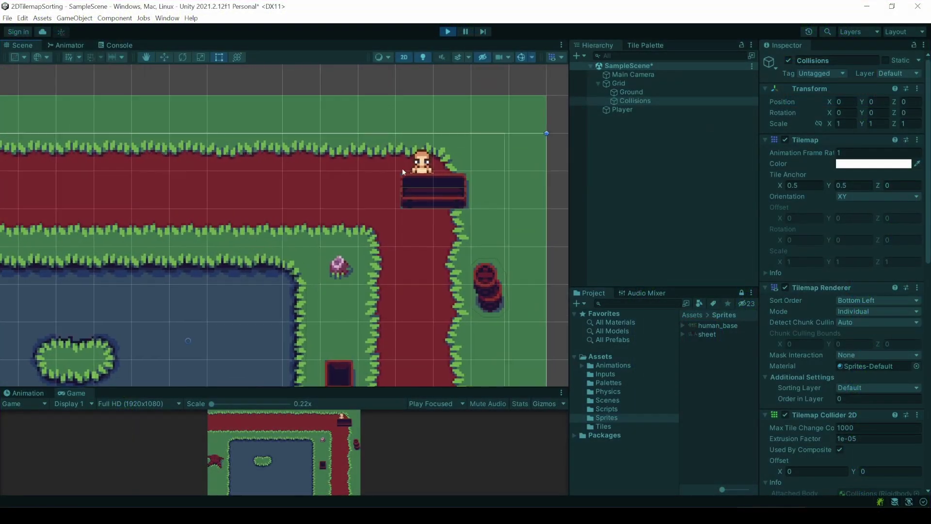
# Walk the player out from behind the bench and back and forth in front of it.
pyautogui.scroll(2, 403, 168)
pyautogui.scroll(3, 484, 202)
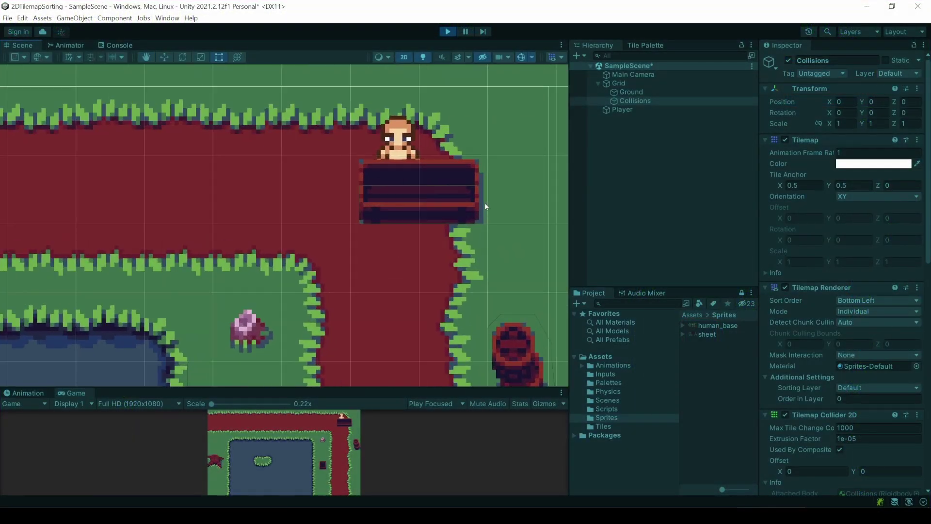
pyautogui.scroll(-1, 448, 298)
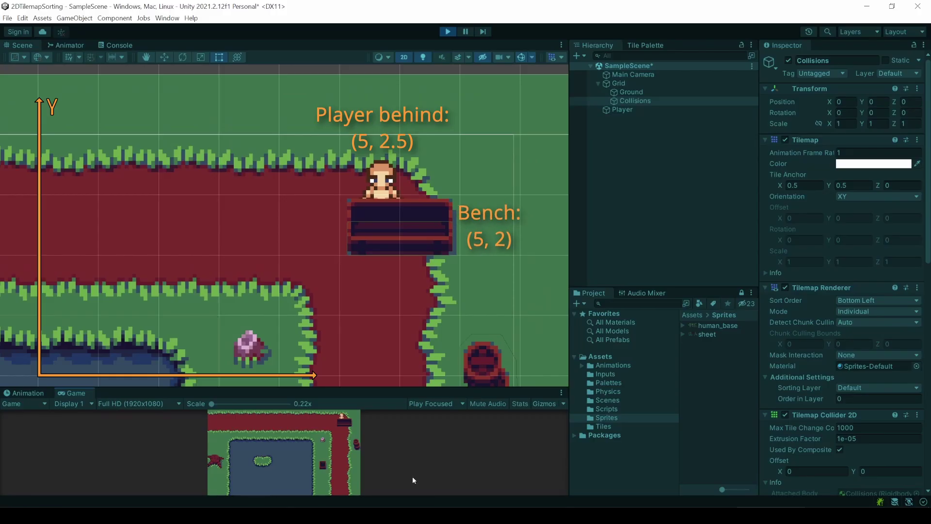
pyautogui.press('Left')
pyautogui.press('Down')
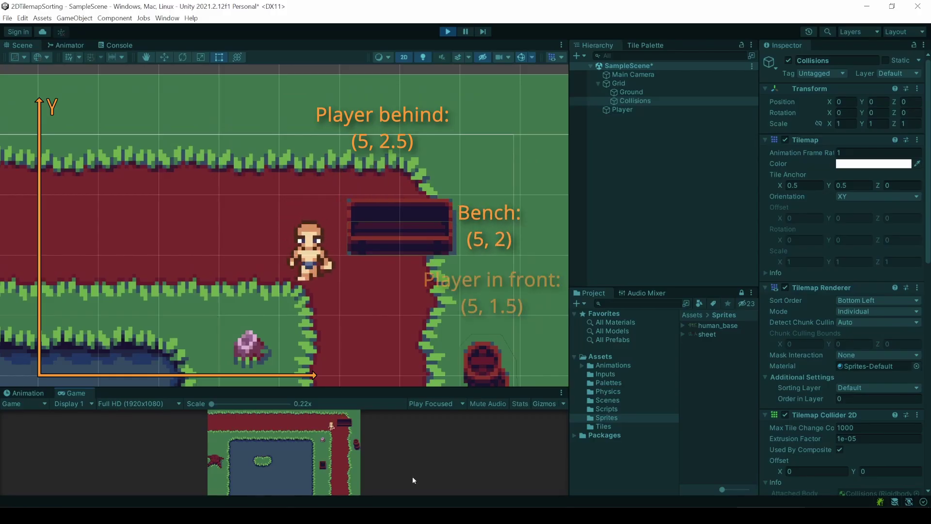
pyautogui.press('Right')
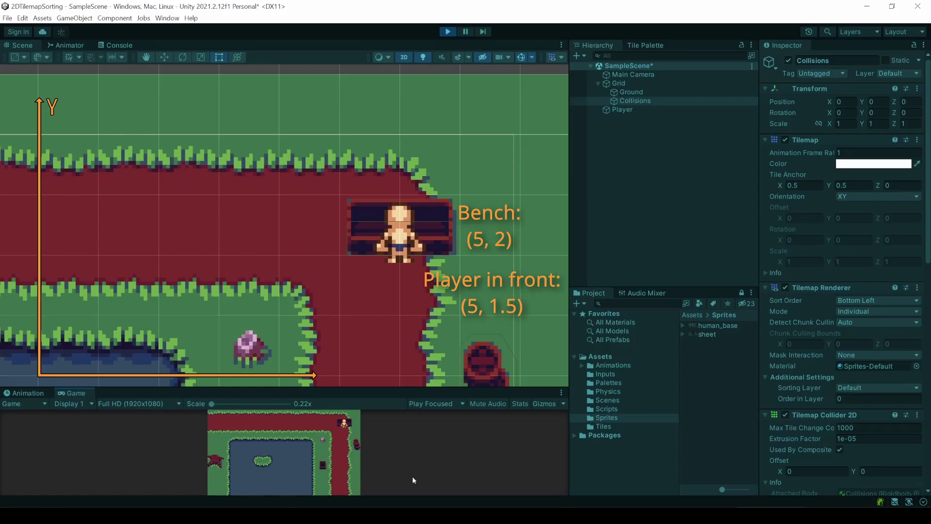
pyautogui.press('Left')
pyautogui.press('Right')
pyautogui.press('Left')
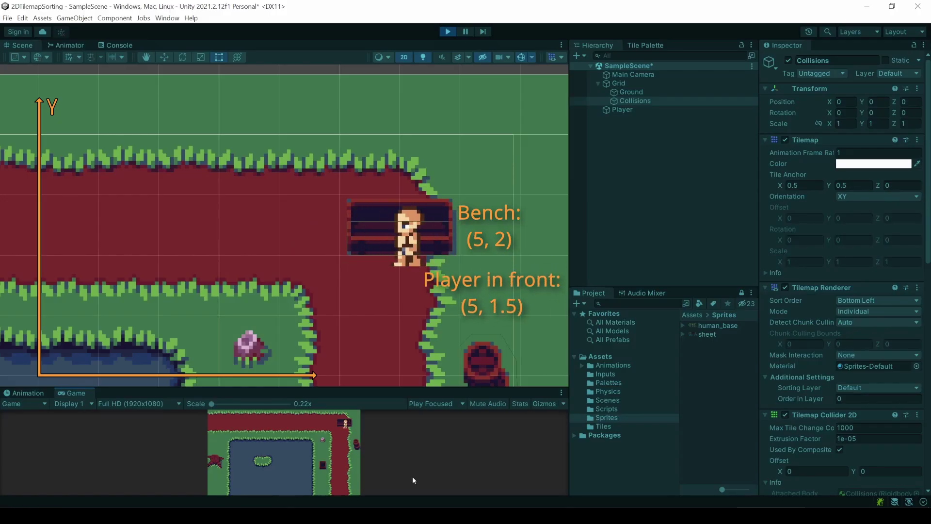
pyautogui.press('Left')
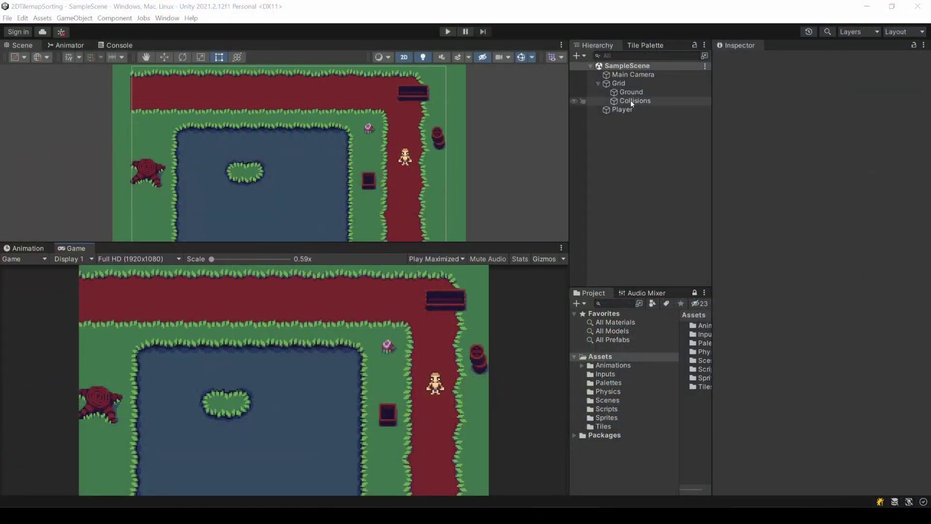
# Inspect the Ground, Collisions and Player renderer settings, ending on Collisions.
pyautogui.click(622, 93)
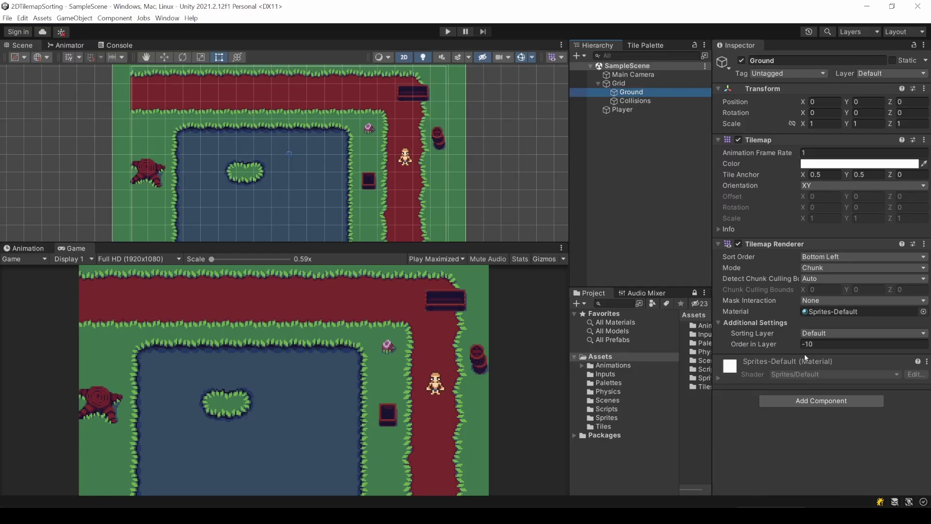
pyautogui.click(638, 101)
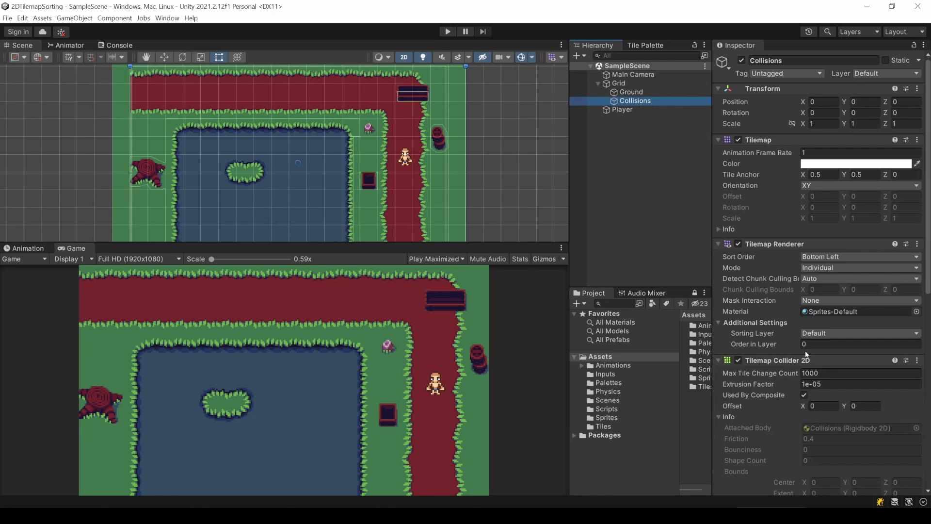
pyautogui.click(627, 111)
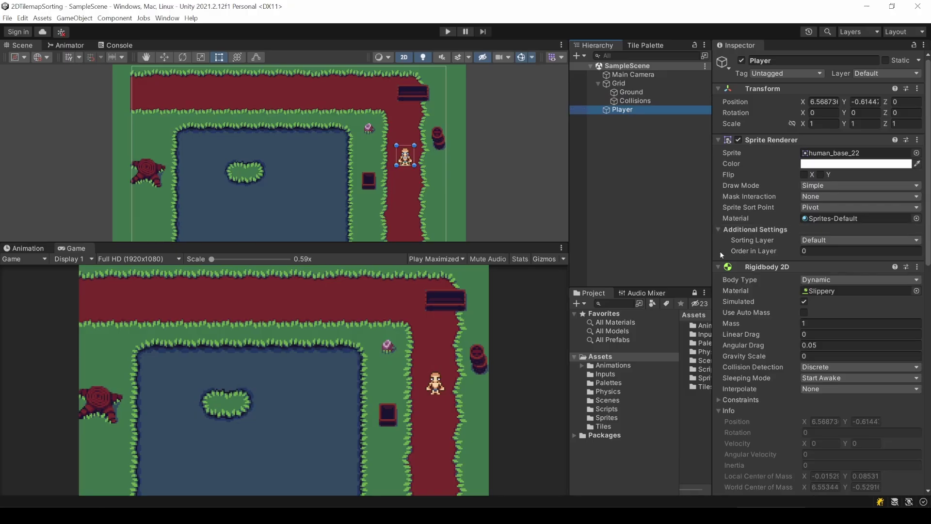
pyautogui.press('Up')
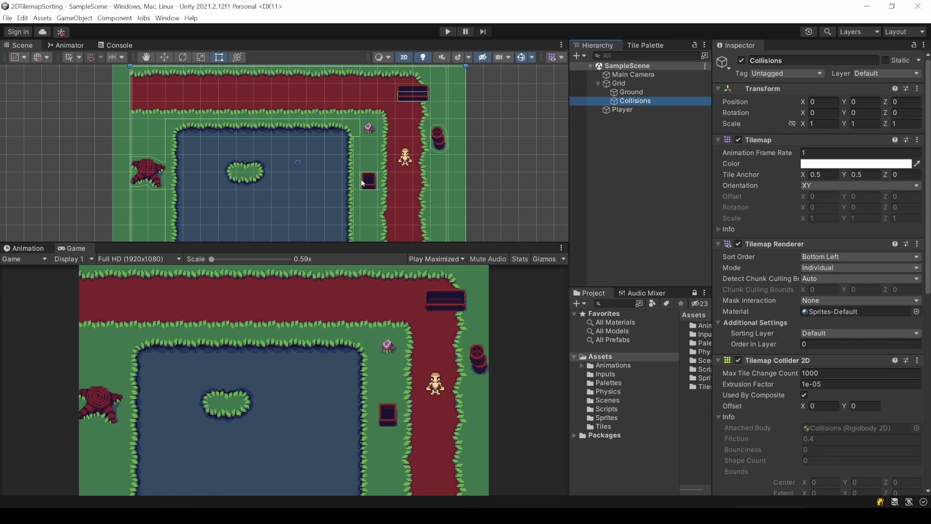
# Open Project Settings from the Edit menu and show the Graphics category.
pyautogui.click(23, 19)
pyautogui.click(119, 334)
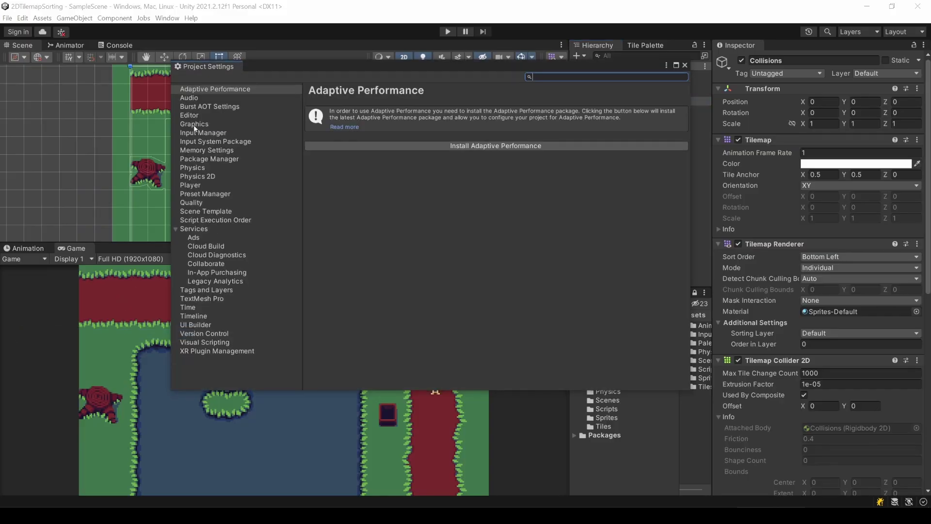
pyautogui.click(195, 126)
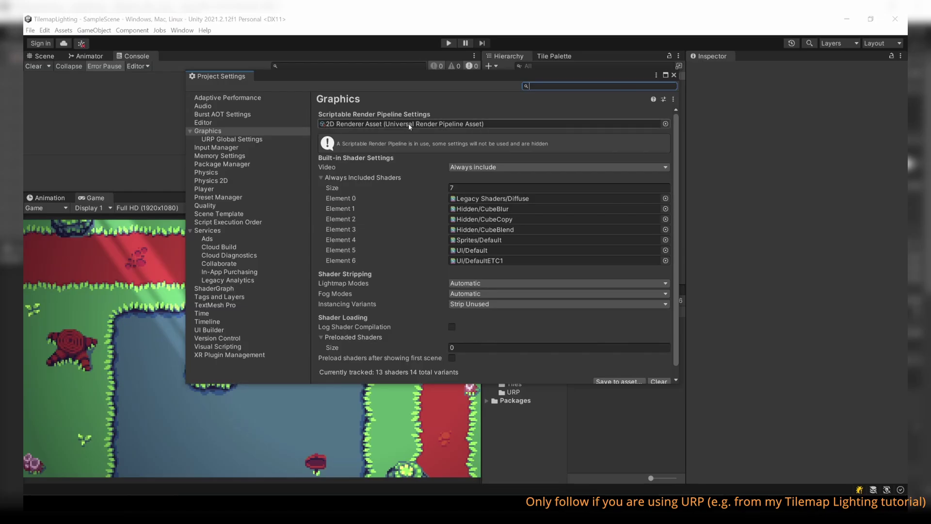
# Close Project Settings and inspect 2D Renderer Asset_Renderer inside the URP folder.
pyautogui.click(674, 75)
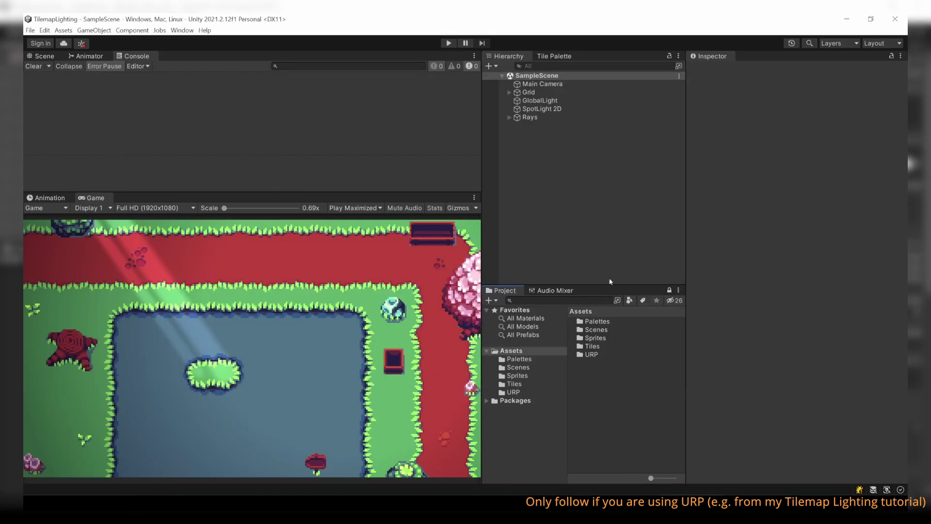
pyautogui.doubleClick(591, 356)
pyautogui.click(627, 330)
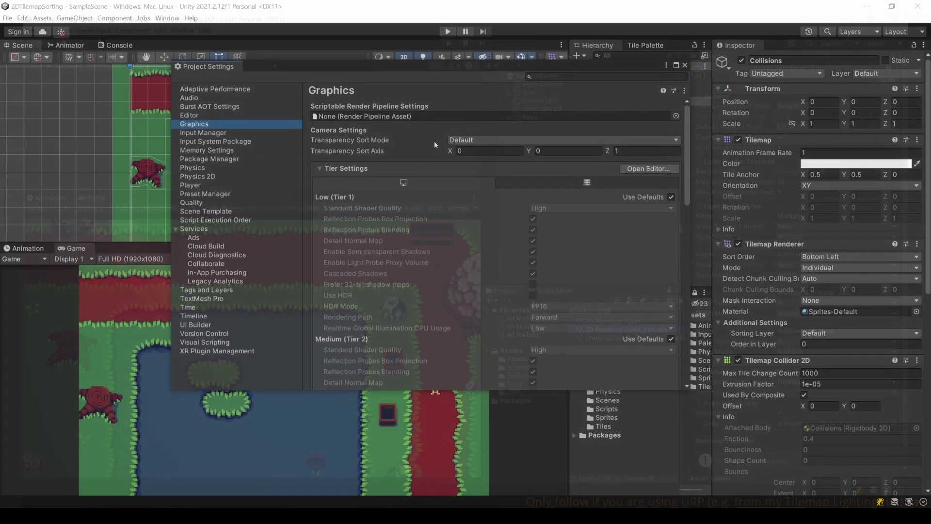
# Set Transparency Sort Mode to Custom Axis with sort axis X 0, Y 1, Z 0.
pyautogui.click(466, 140)
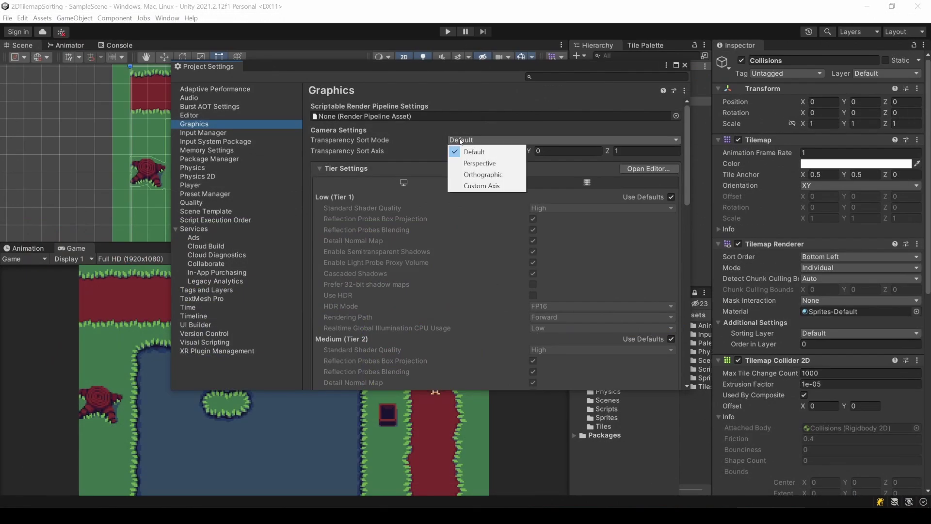
pyautogui.click(487, 189)
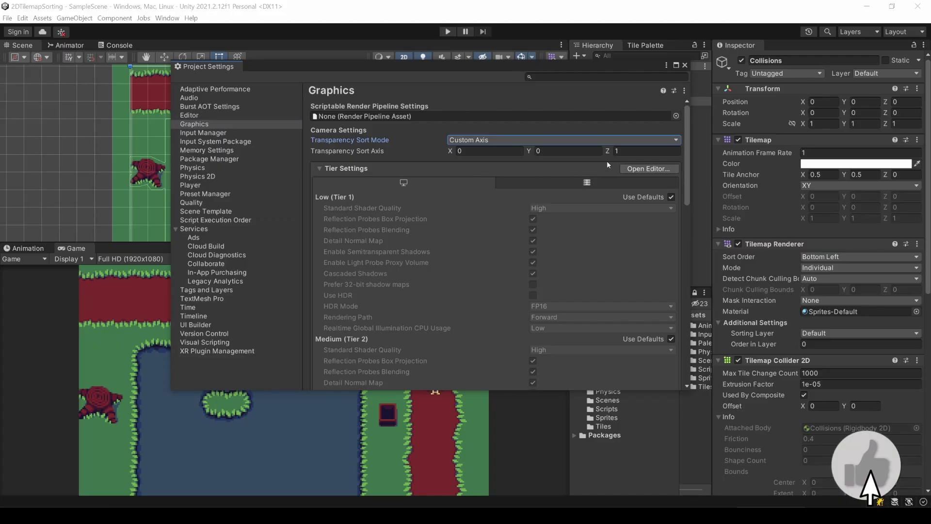
pyautogui.click(617, 151)
pyautogui.write('0')
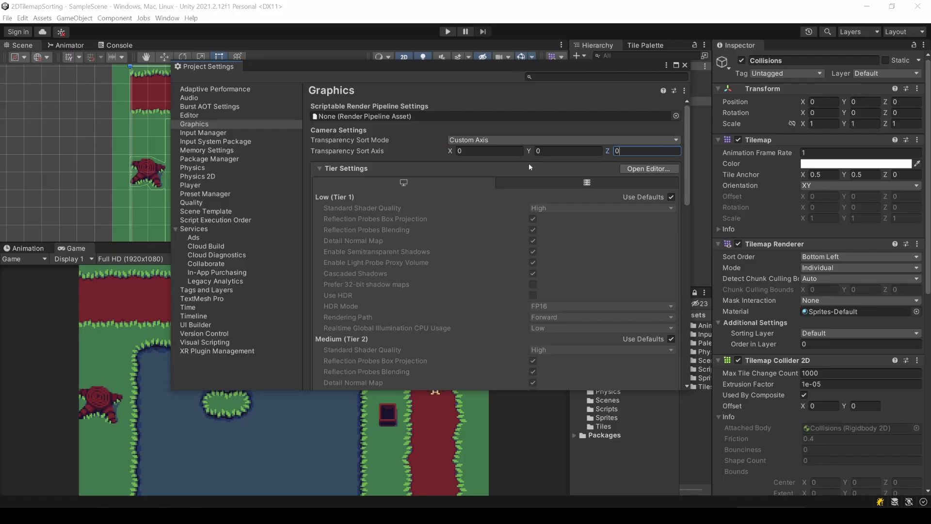
pyautogui.click(547, 150)
pyautogui.click(534, 168)
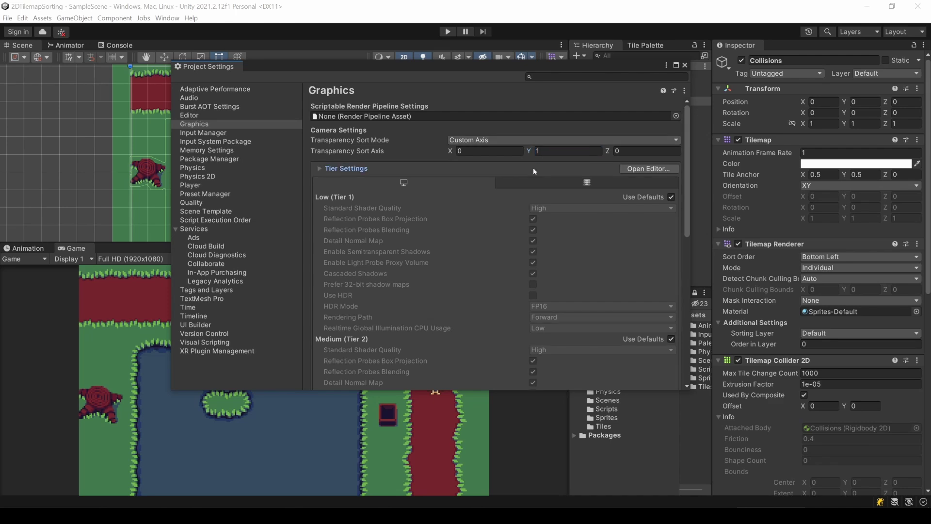
pyautogui.click(533, 167)
# Close Project Settings, enter Play mode and walk the character around below the crate.
pyautogui.click(684, 66)
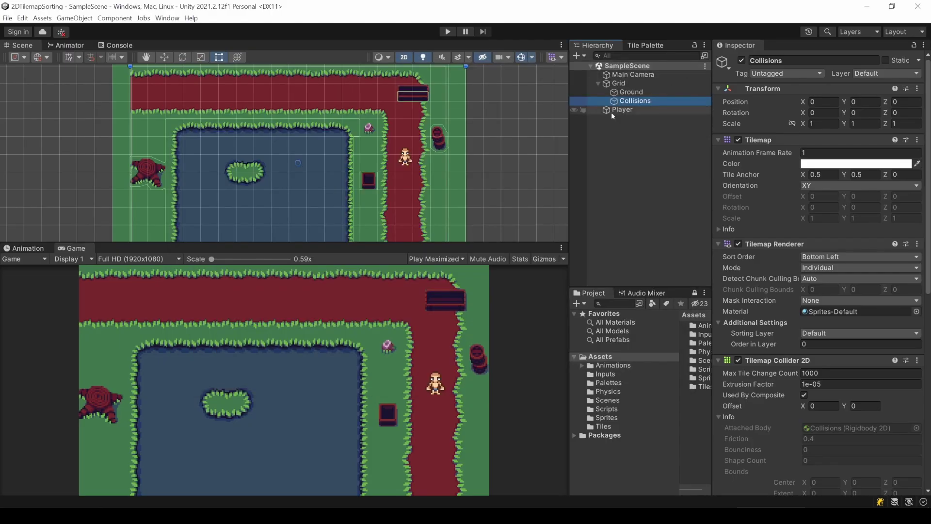
pyautogui.click(447, 32)
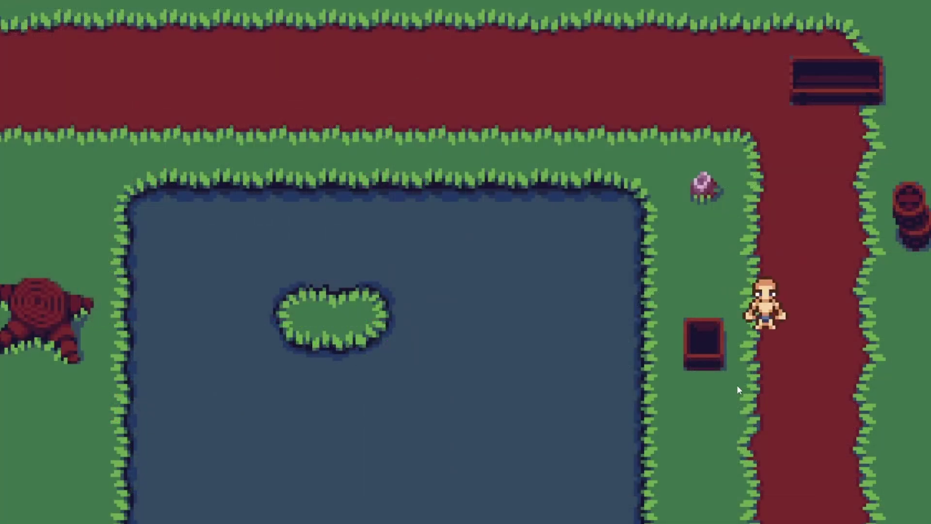
pyautogui.press('Down')
pyautogui.press('Left')
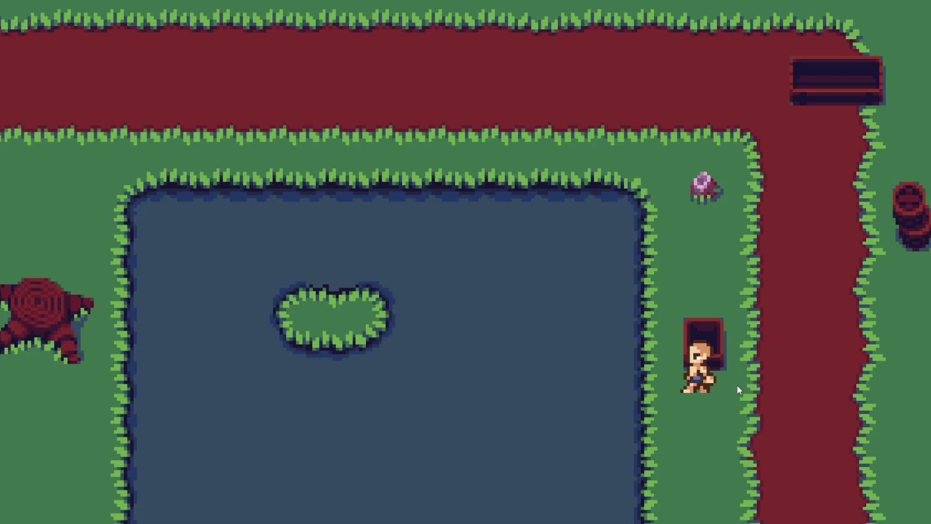
pyautogui.press('Up')
pyautogui.press('Right')
# Walk the character up behind the crate and past the top bench.
pyautogui.press('Right')
pyautogui.press('Up')
pyautogui.press('Left')
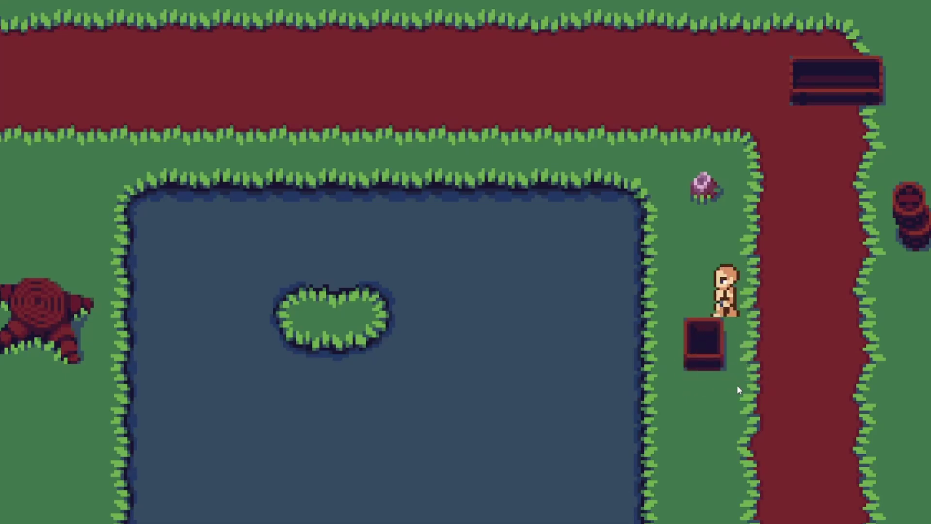
pyautogui.press('Left')
pyautogui.press('Right')
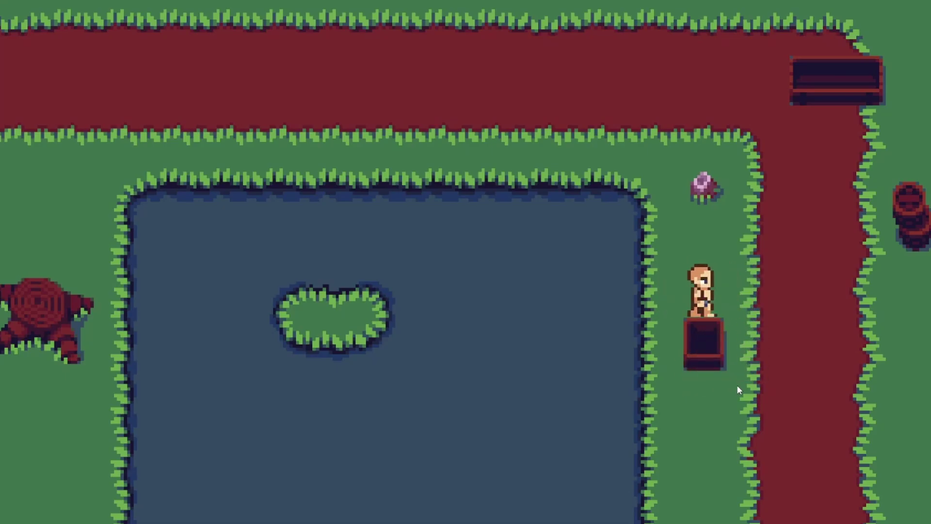
pyautogui.press('Up')
pyautogui.press('Right')
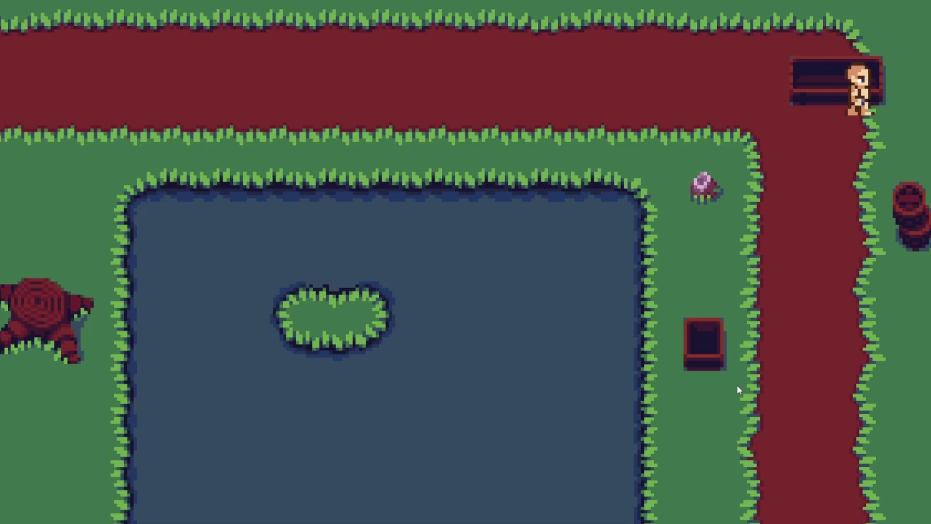
pyautogui.press('Up')
pyautogui.press('Left')
# Walk the character across and around the bench to check its overlap ordering.
pyautogui.press('Left')
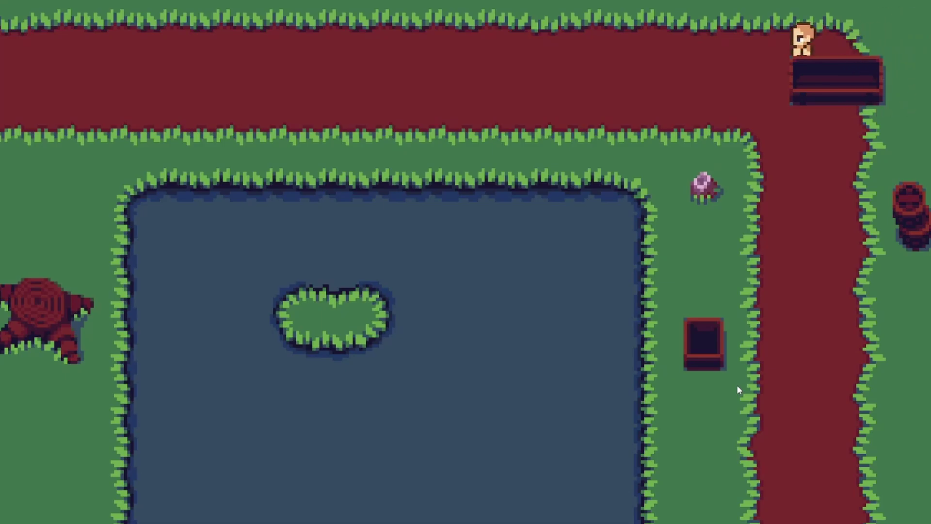
pyautogui.press('Right')
pyautogui.press('Down')
pyautogui.press('Left')
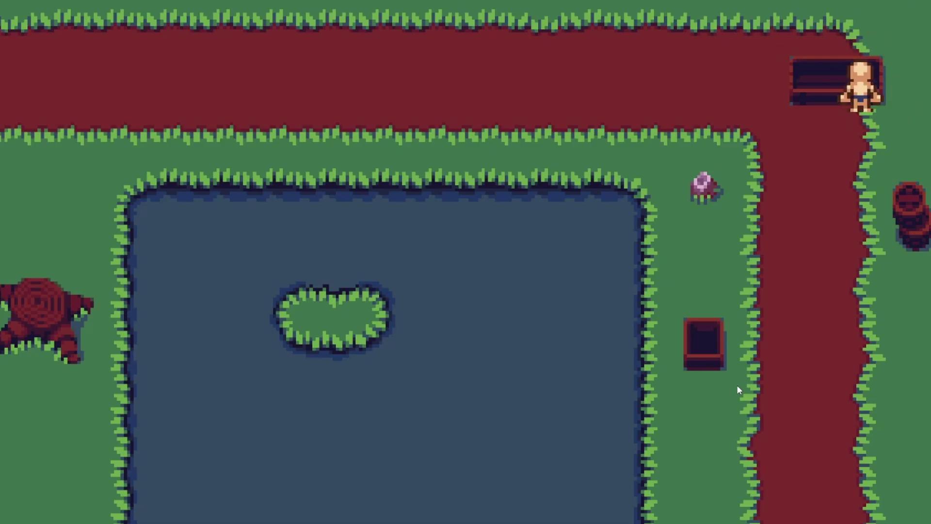
pyautogui.press('Right')
pyautogui.press('Up')
pyautogui.press('Up')
pyautogui.press('Left')
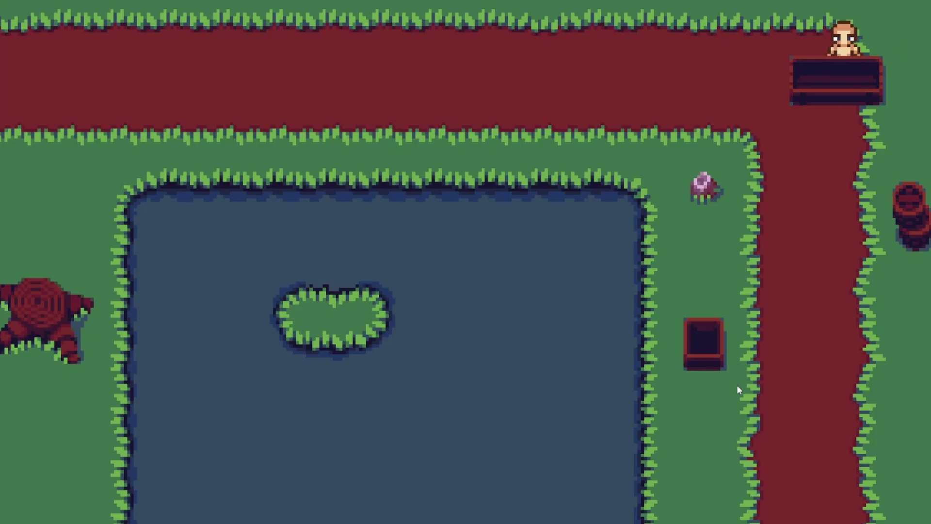
pyautogui.press('Left')
pyautogui.press('Right')
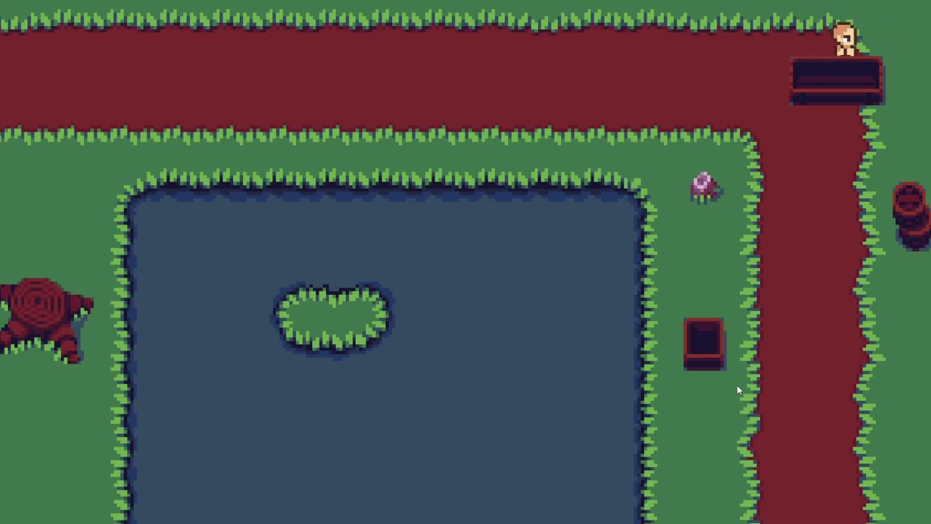
pyautogui.press('Left')
pyautogui.press('Down')
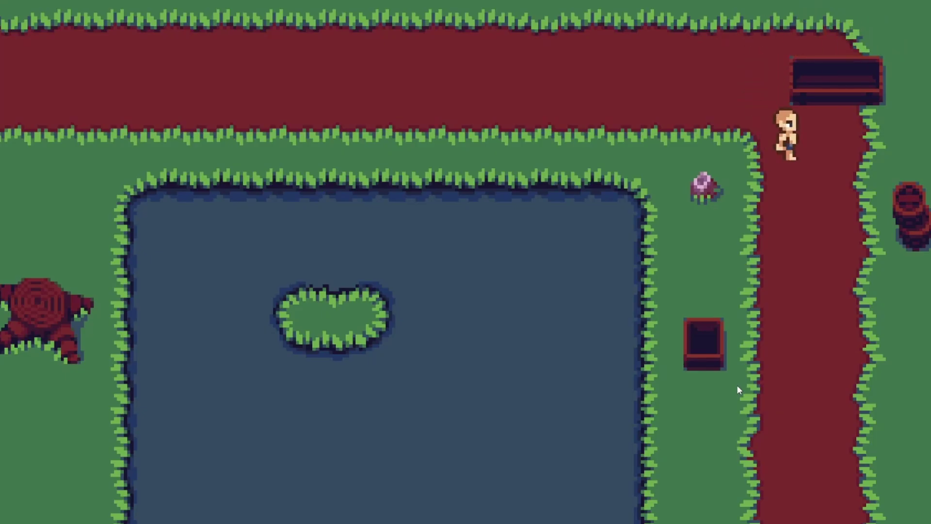
pyautogui.press('Right')
pyautogui.press('Up')
pyautogui.press('Left')
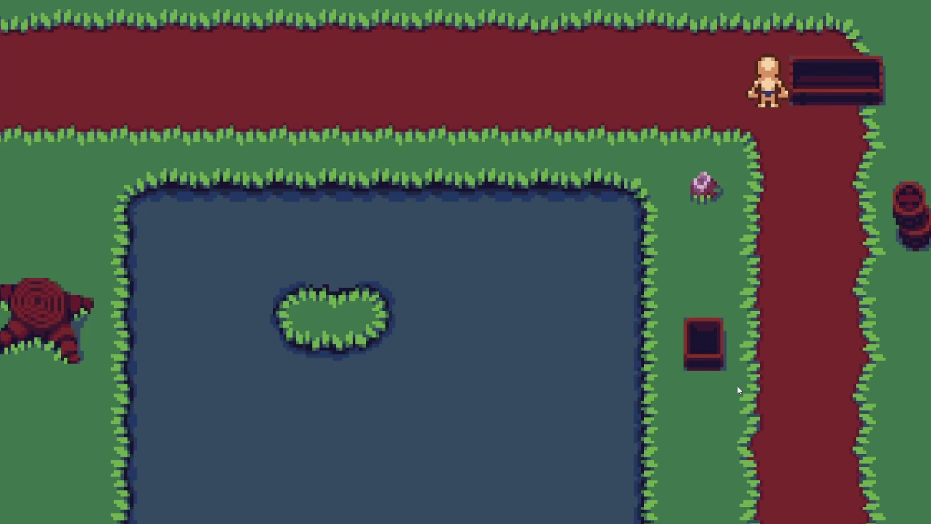
pyautogui.press('Up')
pyautogui.press('Right')
pyautogui.press('Left')
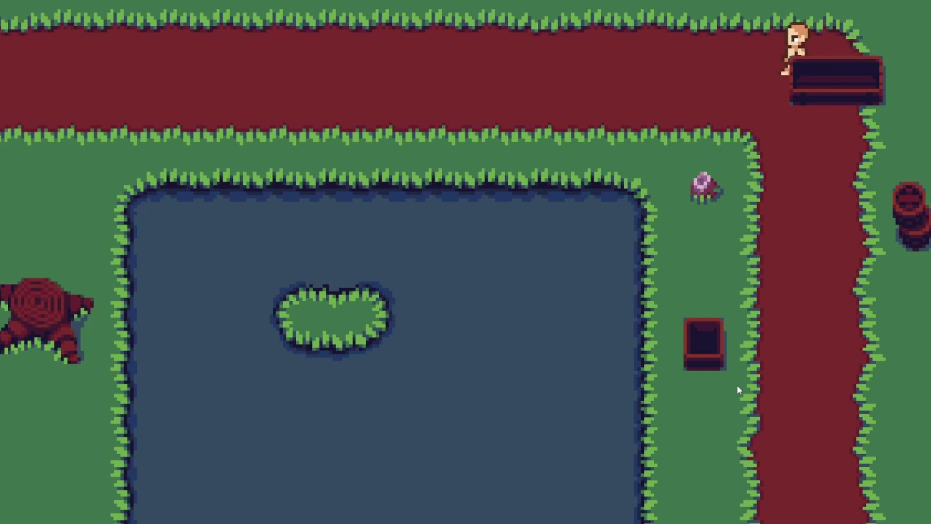
pyautogui.press('Right')
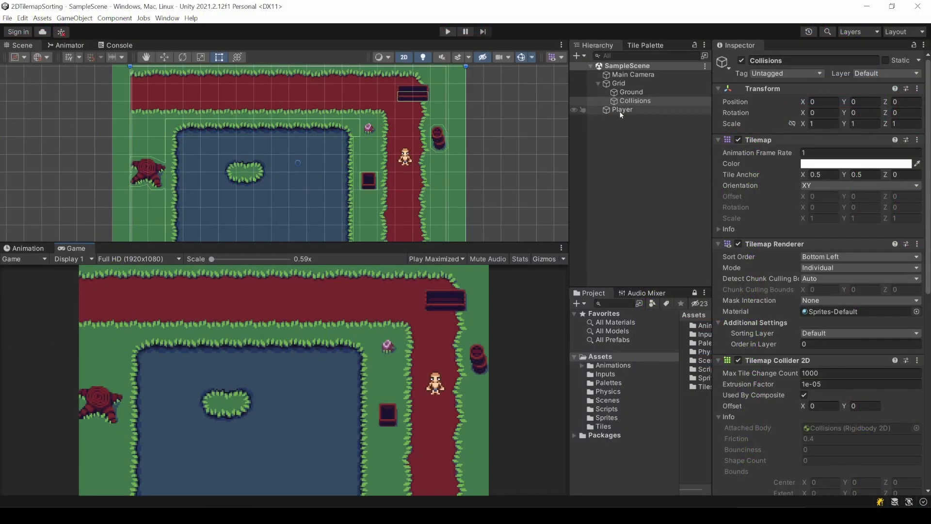
# Switch the Player's Sprite Sort Point between Center and Pivot to compare, leaving it on Pivot.
pyautogui.click(620, 113)
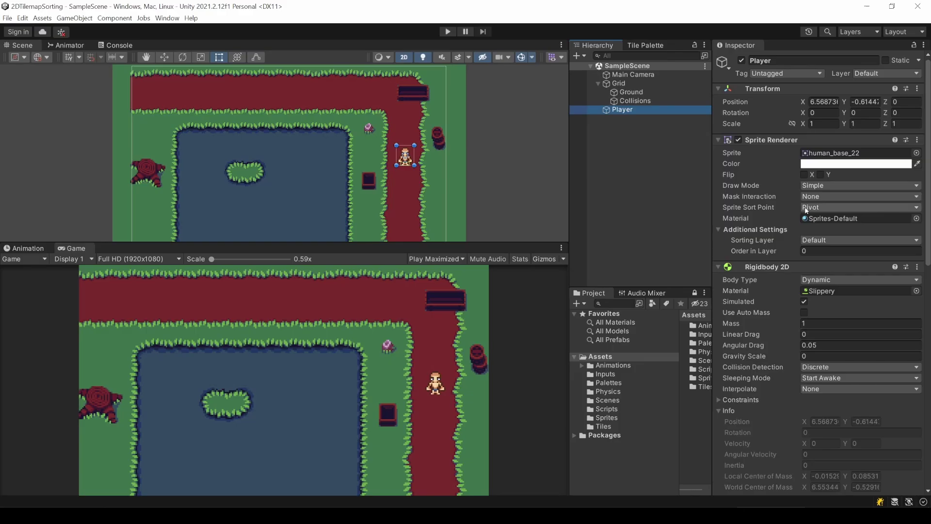
pyautogui.click(817, 208)
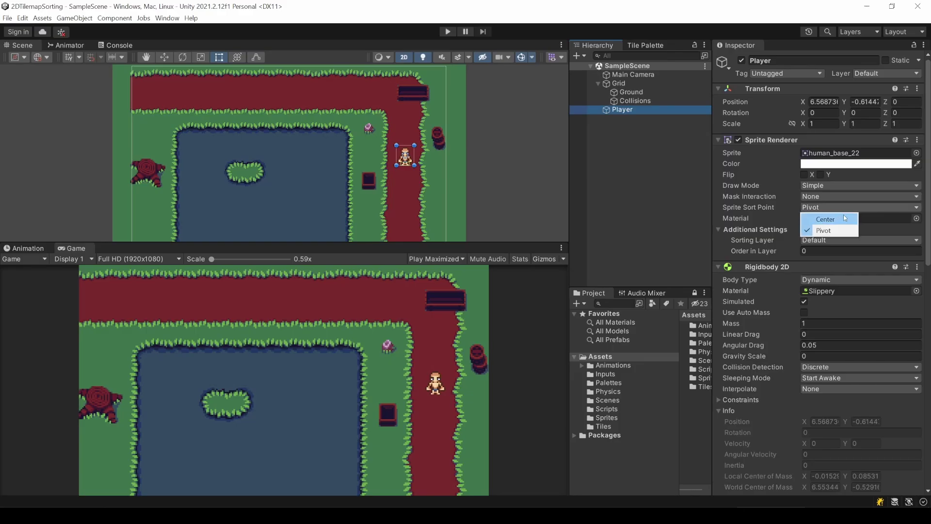
pyautogui.click(845, 220)
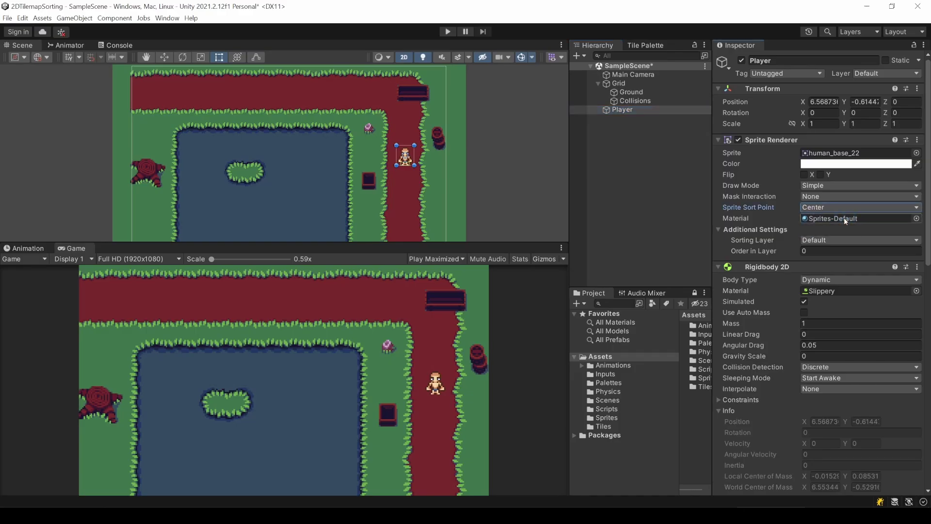
pyautogui.click(824, 208)
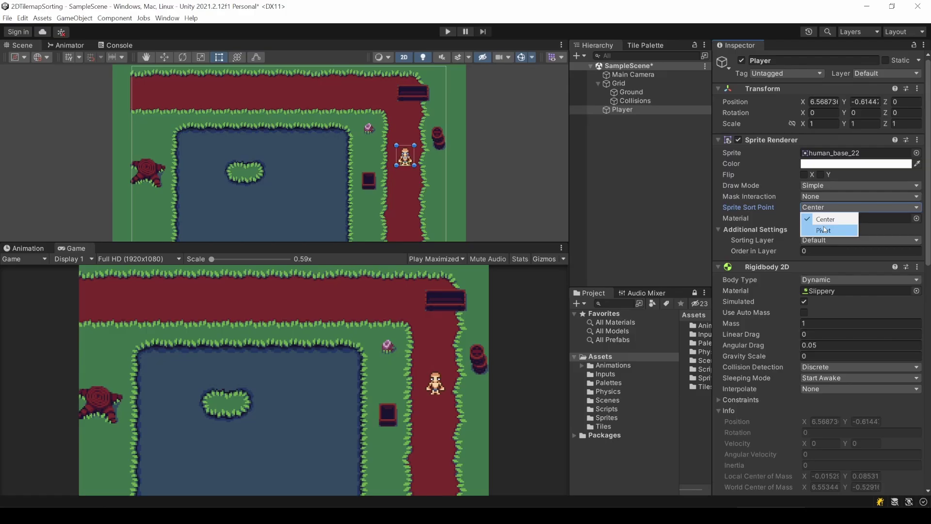
pyautogui.click(825, 230)
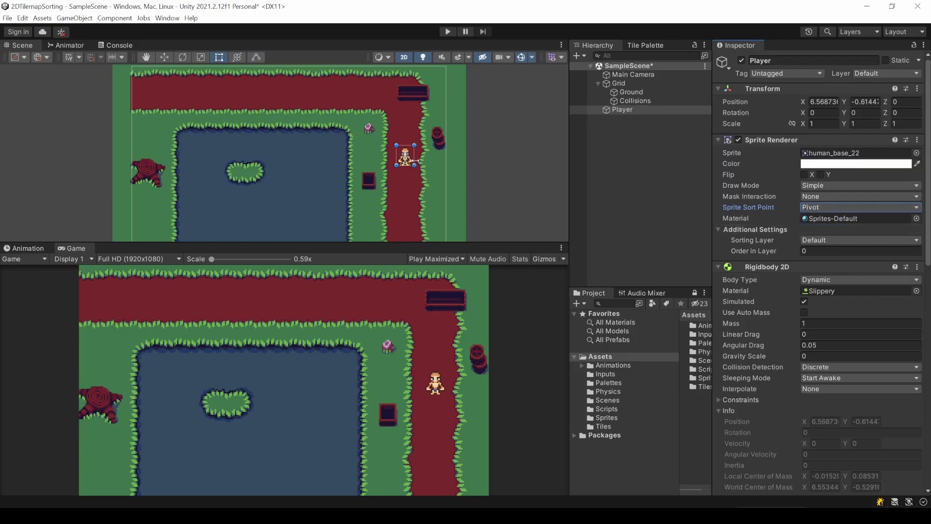
pyautogui.scroll(10, 414, 160)
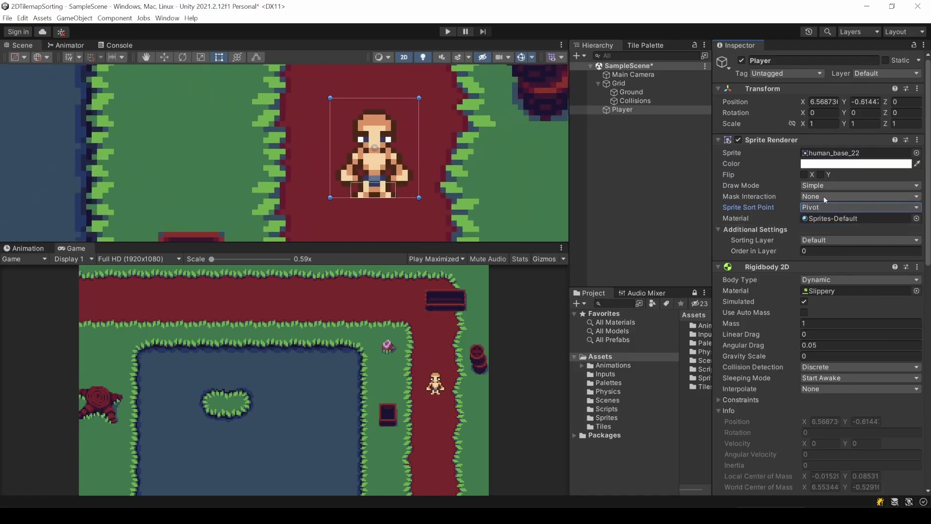
pyautogui.click(824, 207)
pyautogui.click(824, 220)
pyautogui.click(824, 206)
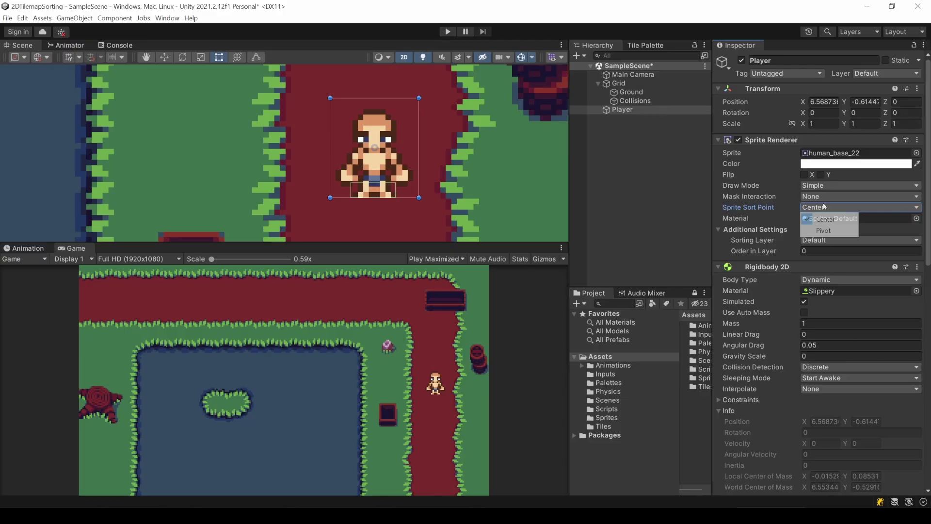
pyautogui.click(824, 230)
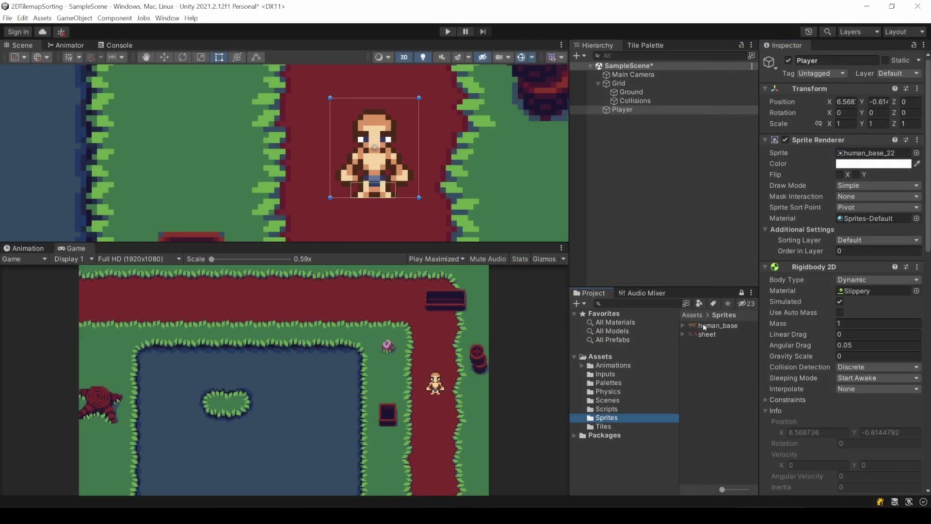
# Open human_base in the Sprite Editor, check frames 5 and 6, and set slice pivot to Bottom.
pyautogui.click(704, 328)
pyautogui.click(898, 183)
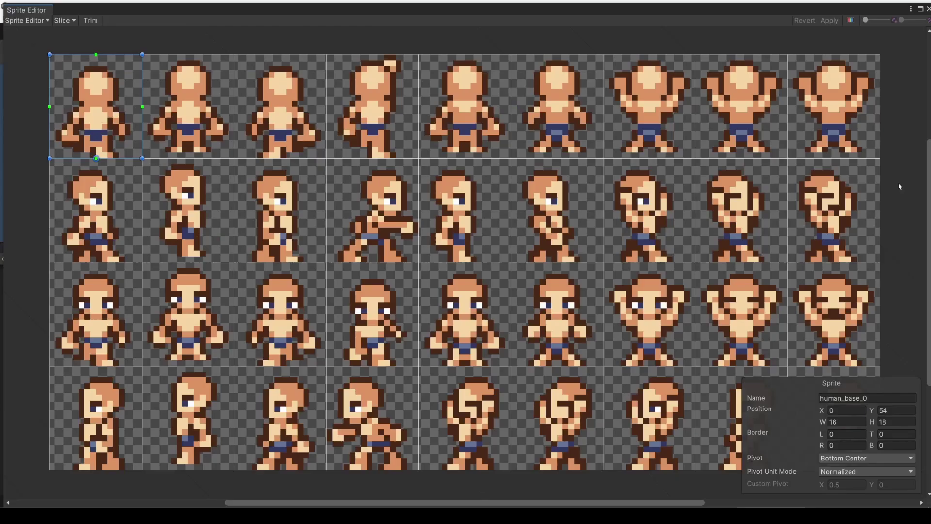
pyautogui.click(561, 117)
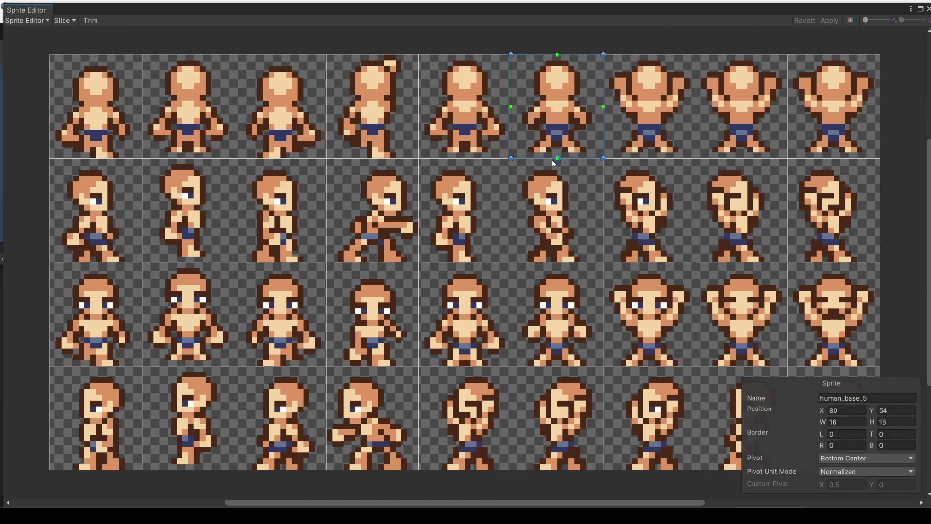
pyautogui.click(647, 111)
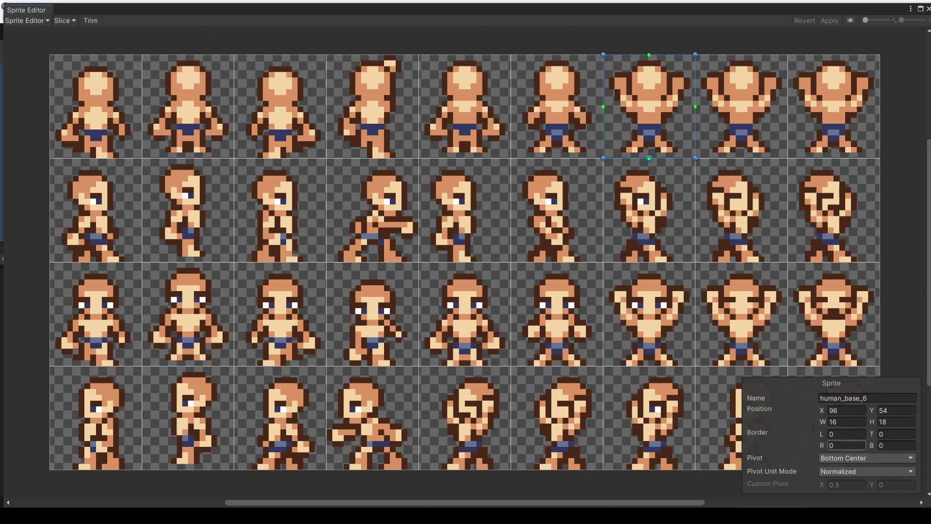
pyautogui.click(65, 20)
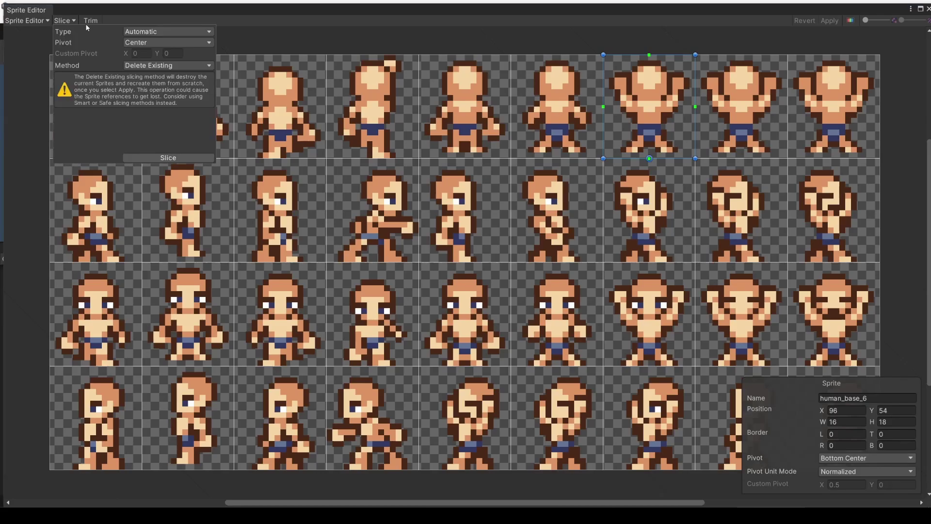
pyautogui.click(151, 45)
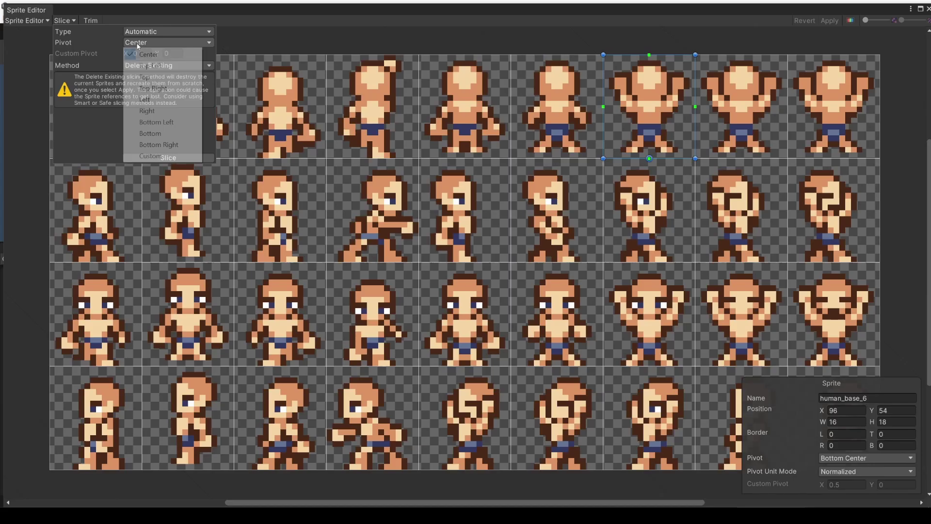
pyautogui.click(170, 133)
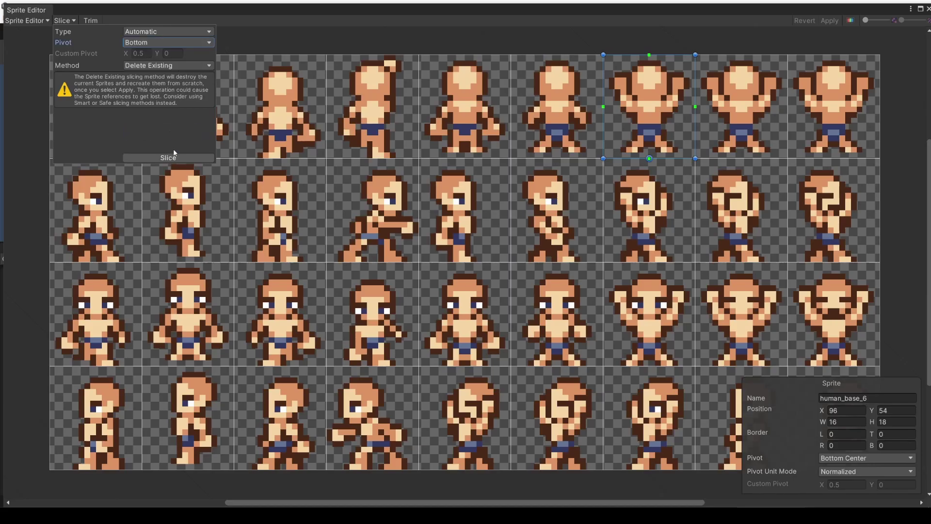
# Change human_base_4's pivot to Top Right, then restore it to Bottom Center.
pyautogui.click(504, 126)
pyautogui.click(831, 458)
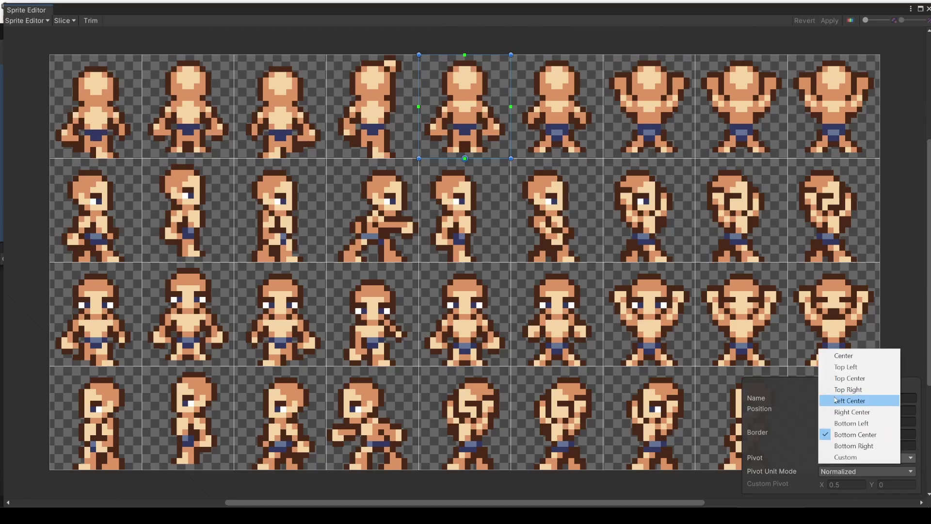
pyautogui.click(847, 389)
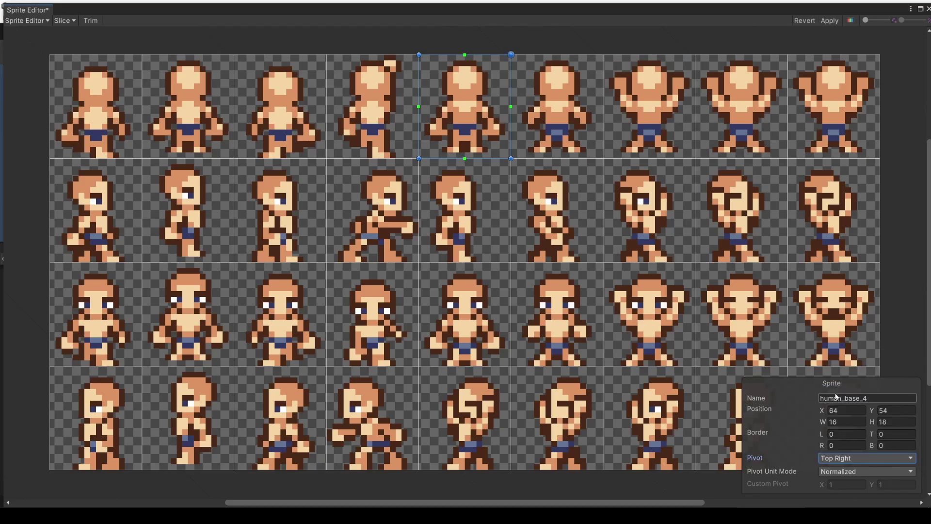
pyautogui.click(845, 458)
pyautogui.click(843, 437)
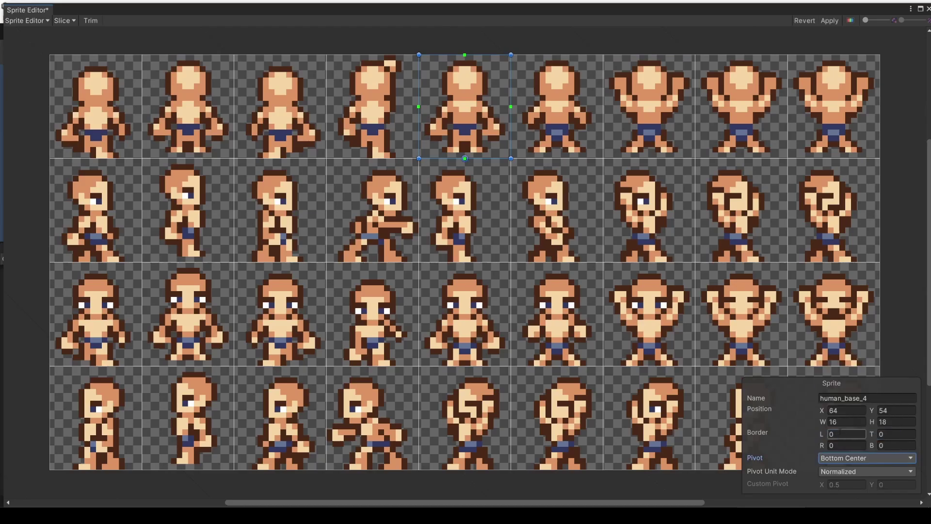
# Close the Sprite Editor, check the Collisions tilemap's Bottom Left sort order, then select Player.
pyautogui.click(928, 9)
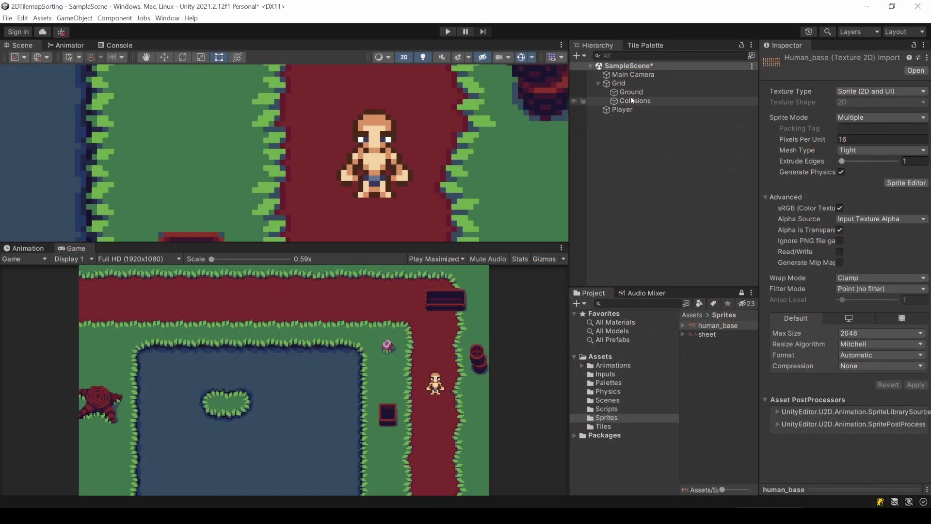
pyautogui.click(632, 100)
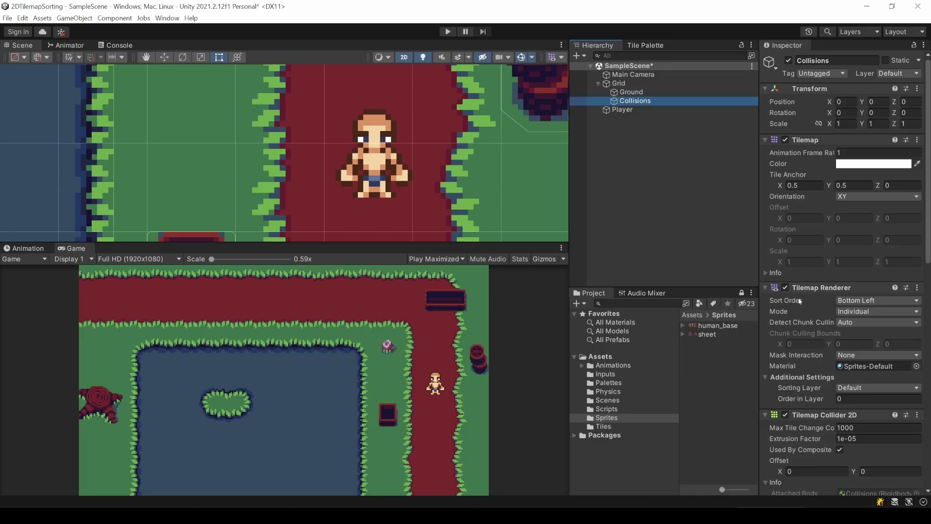
pyautogui.click(861, 302)
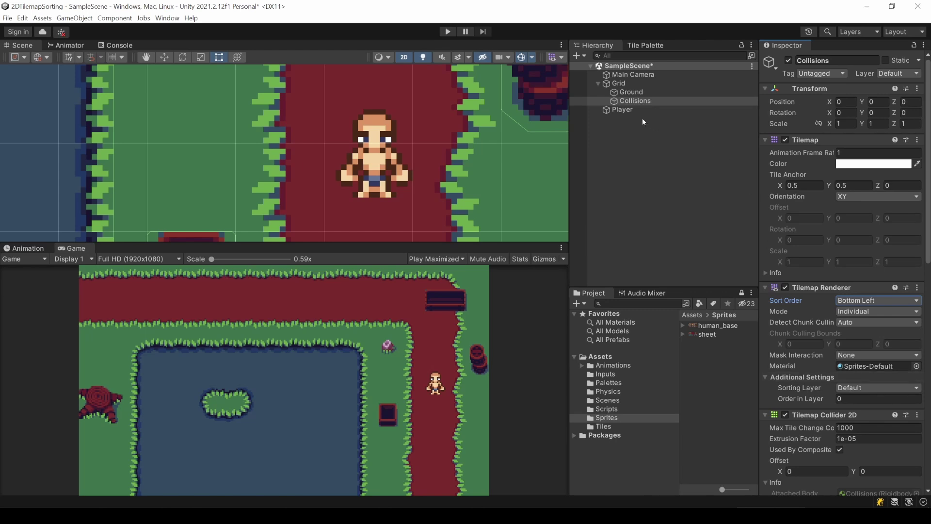
pyautogui.click(616, 110)
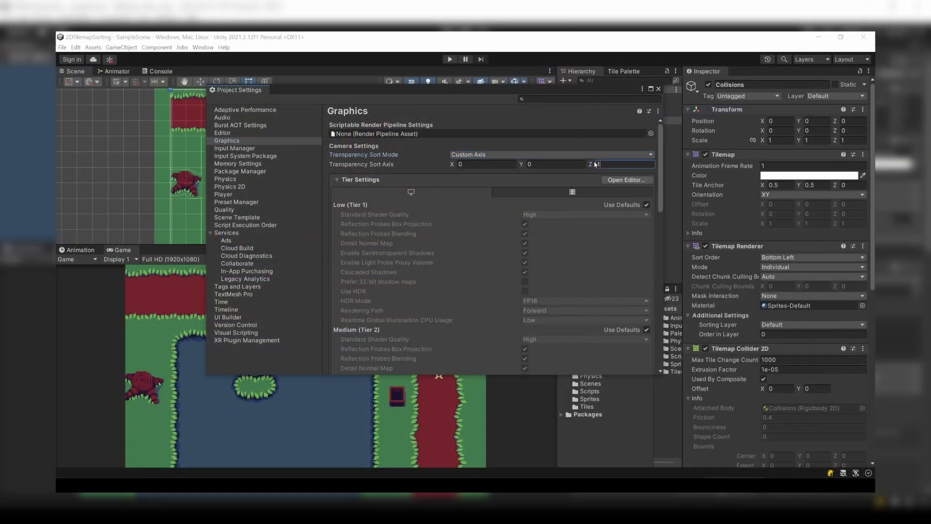
# Enter Transparency Sort Axis values Z 0 and Y 1.
pyautogui.write('0')
pyautogui.click(524, 164)
pyautogui.write('1')
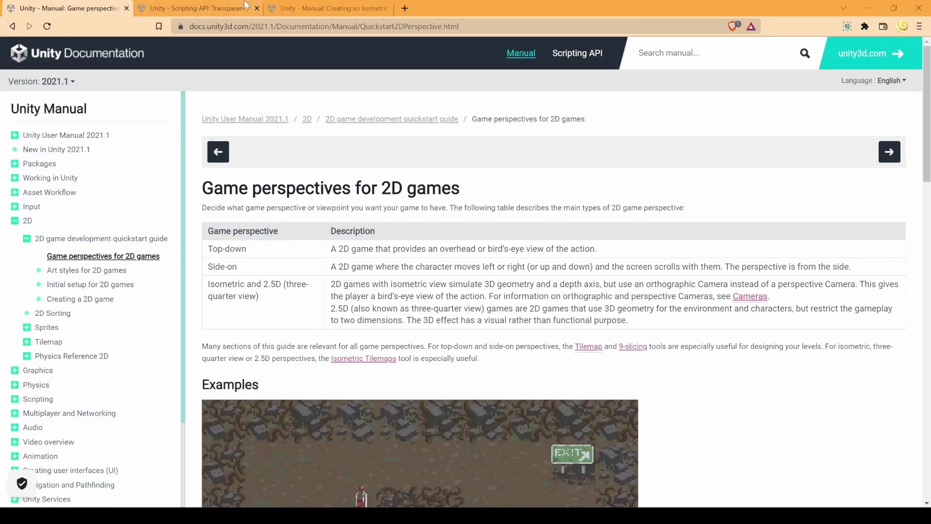
# Read the TransparencySortMode scripting page and the isometric tilemap manual page in the browser.
pyautogui.click(216, 5)
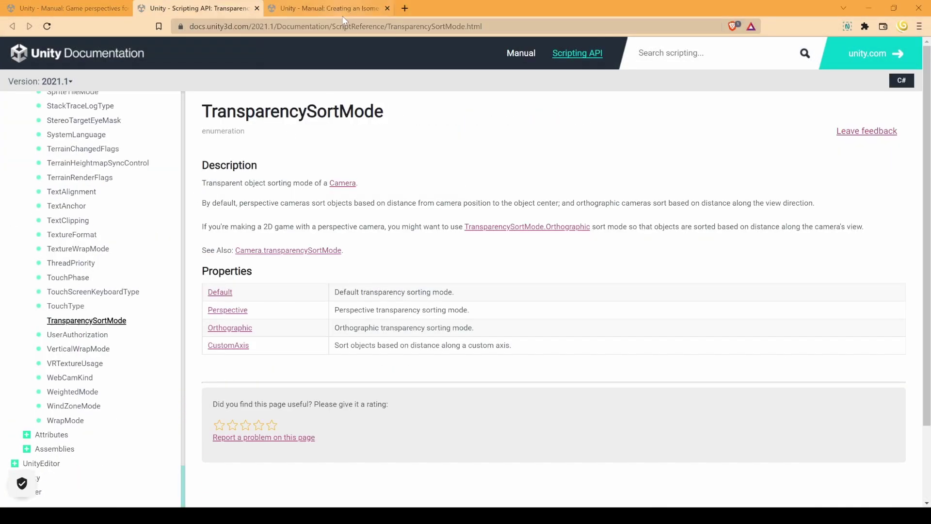
pyautogui.click(378, 8)
pyautogui.scroll(-10, 381, 315)
pyautogui.moveTo(202, 214); pyautogui.dragTo(856, 226)
pyautogui.click(855, 225)
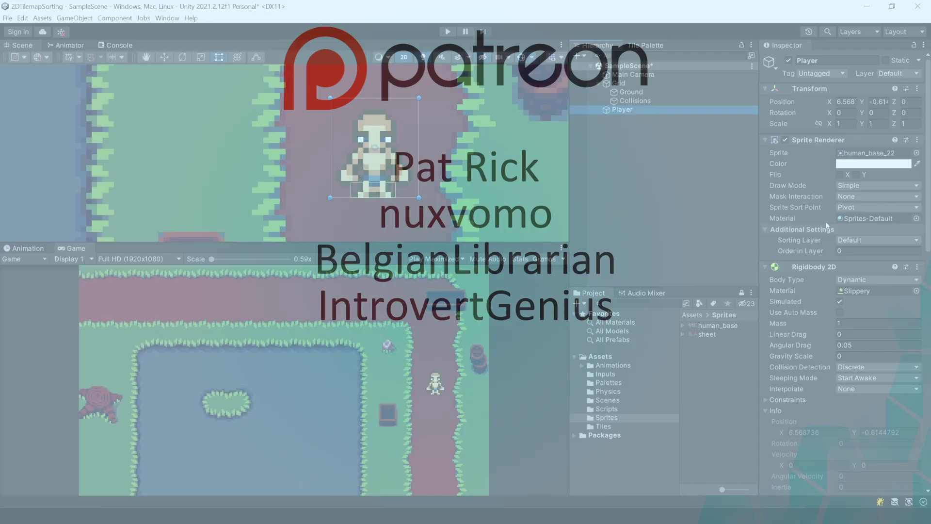